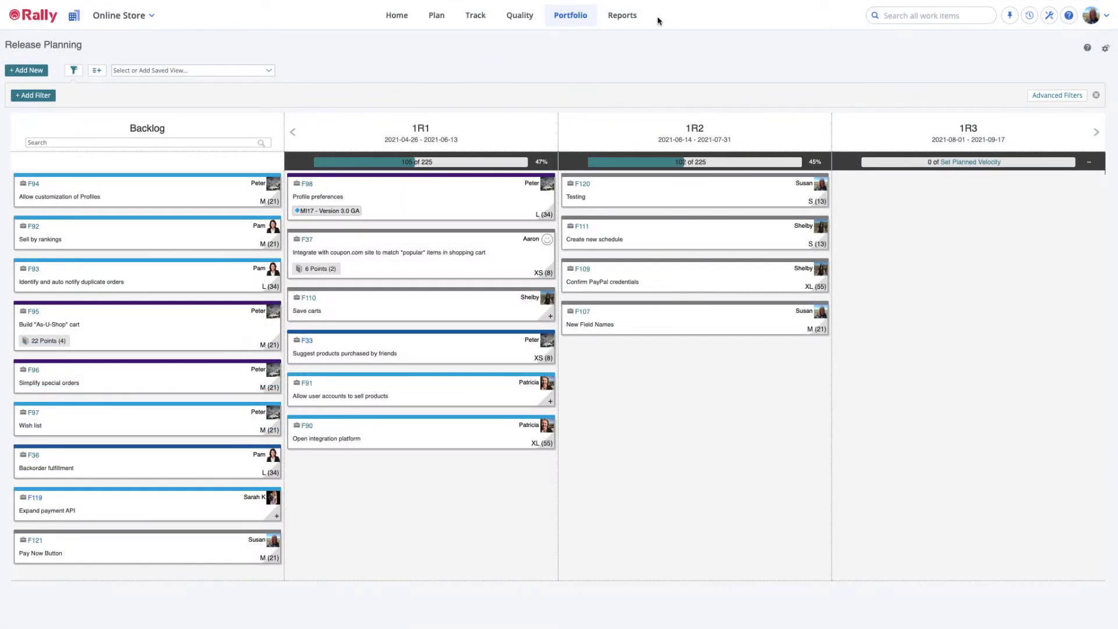
# Go to Portfolio > Release Planning to show Online Store's backlog and releases 1R1–1R3.
pyautogui.click(571, 16)
pyautogui.click(578, 80)
# Page the board between releases R3 and 1R3, then bring up the project list.
pyautogui.click(293, 132)
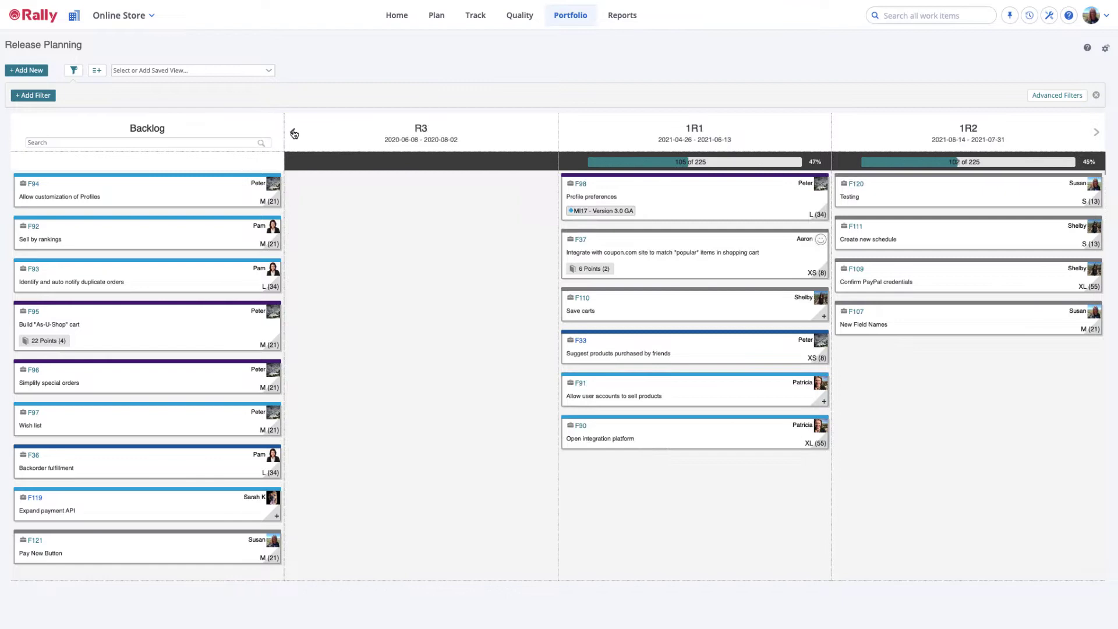
pyautogui.click(1097, 134)
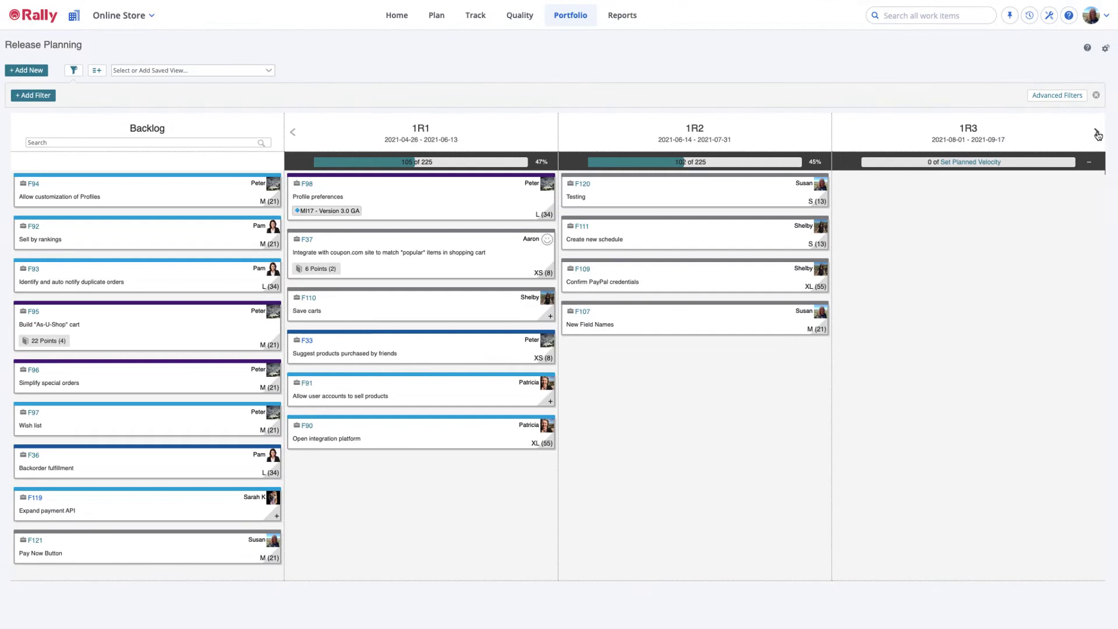
pyautogui.click(149, 16)
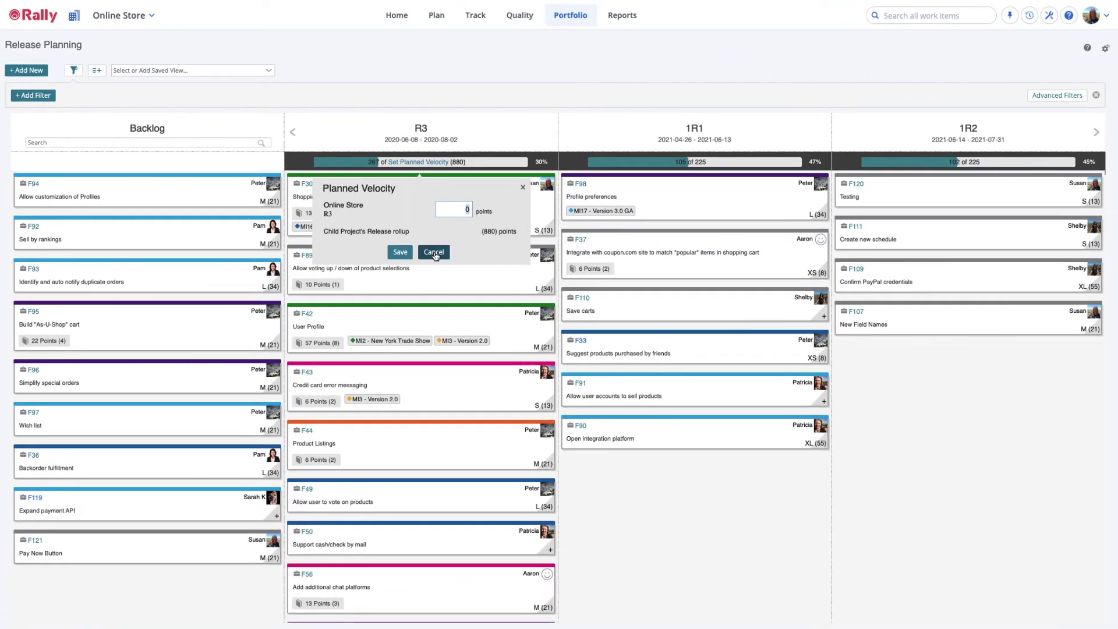
# Cancel the Planned Velocity dialog and move feature F94 from Backlog into release 1R1.
pyautogui.click(433, 252)
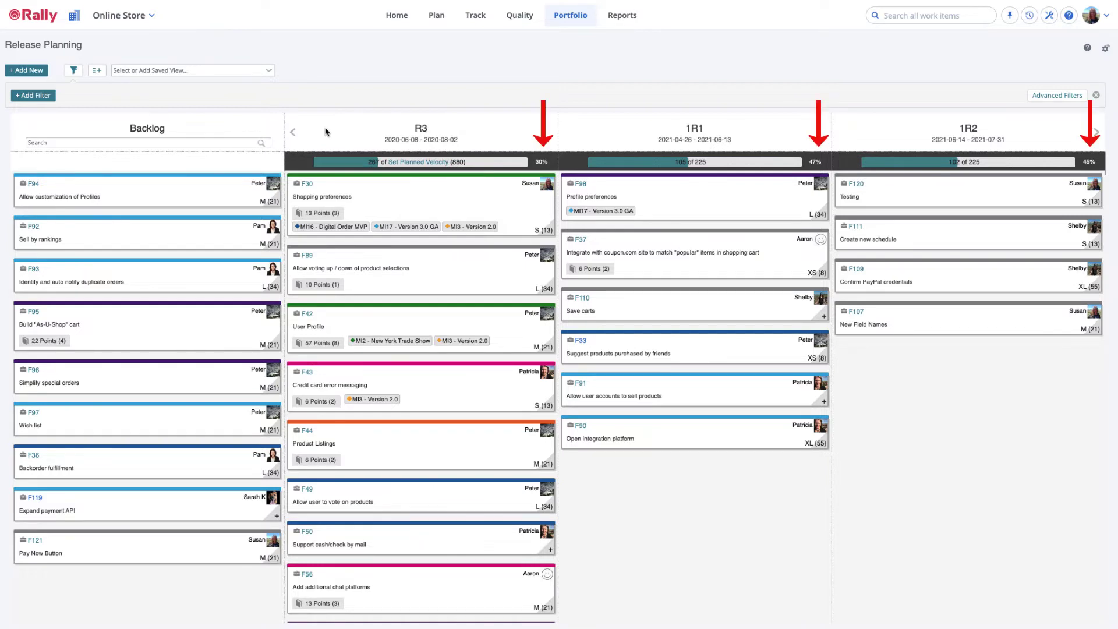
pyautogui.moveTo(178, 189)
pyautogui.mouseDown()
pyautogui.moveTo(580, 200)
pyautogui.moveTo(580, 187)
pyautogui.mouseUp()
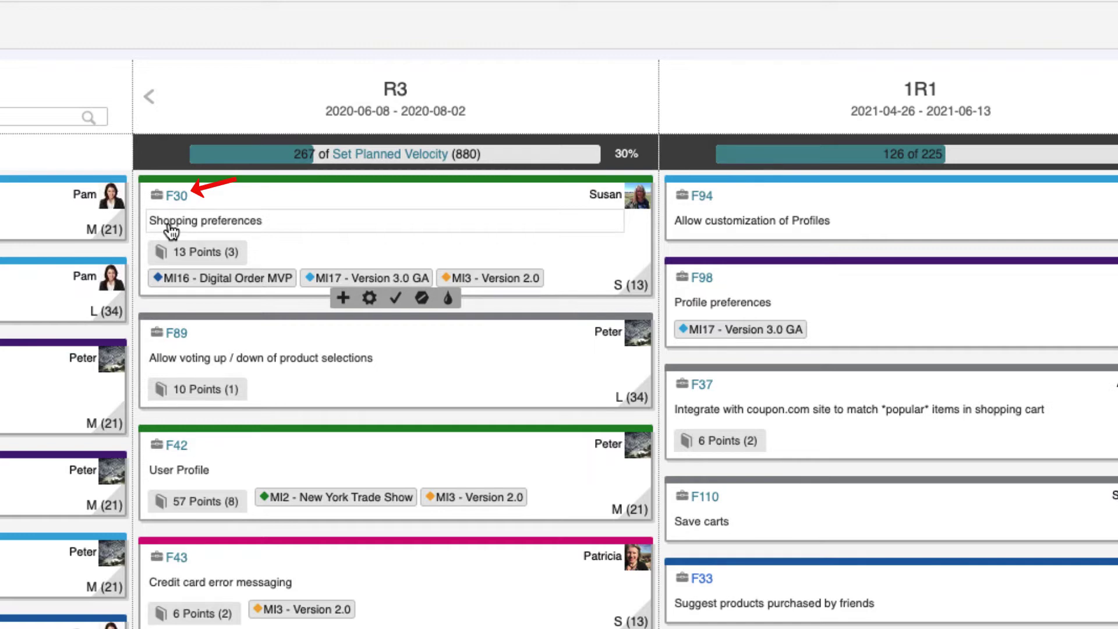
# Retitle F30 'Shopping preferences updates' and change its owner from Susan to Shelby.
pyautogui.click(171, 220)
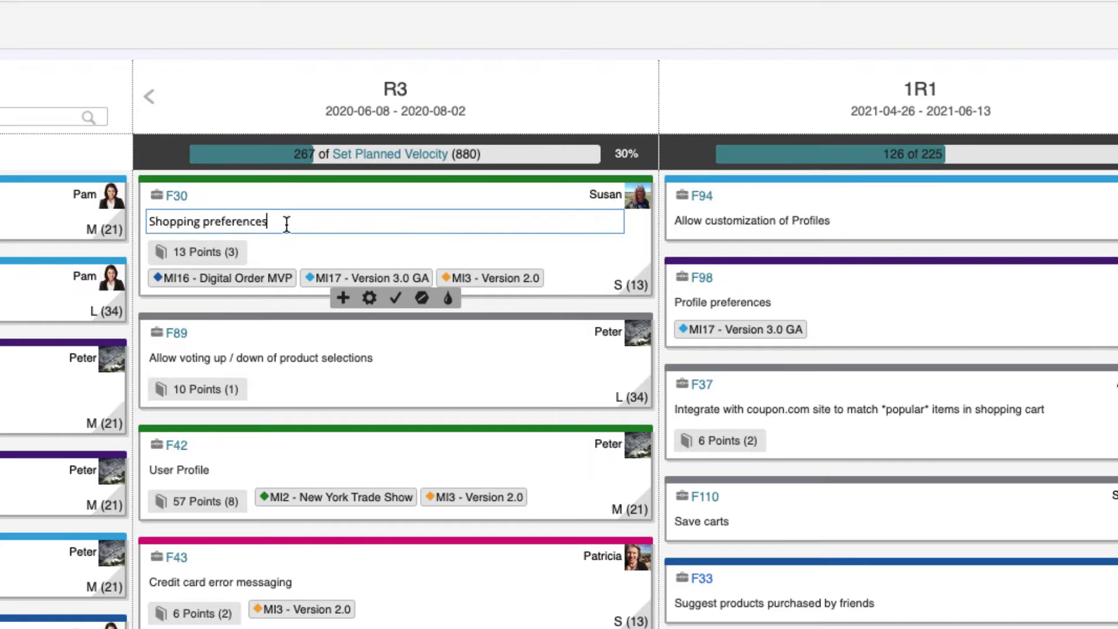
pyautogui.write('updates')
pyautogui.press('Return')
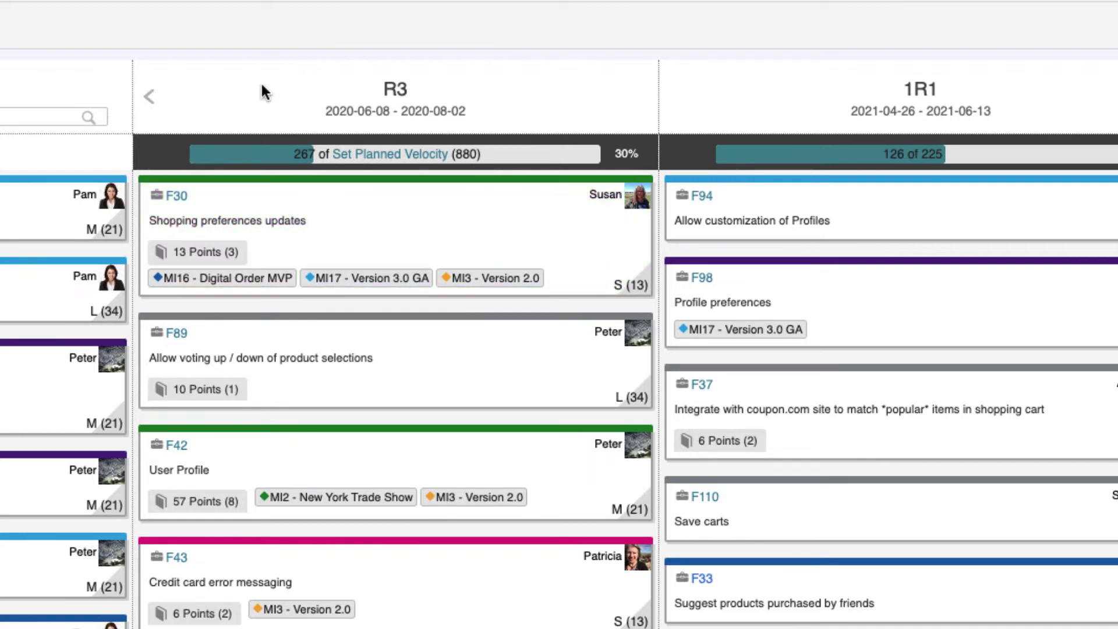
pyautogui.click(634, 199)
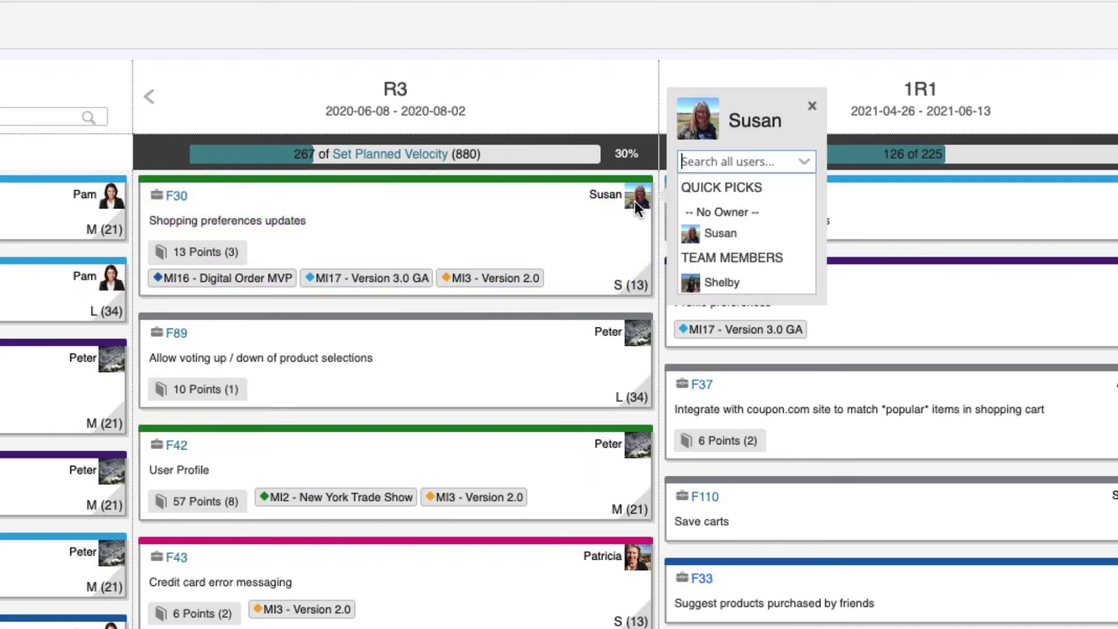
pyautogui.click(717, 283)
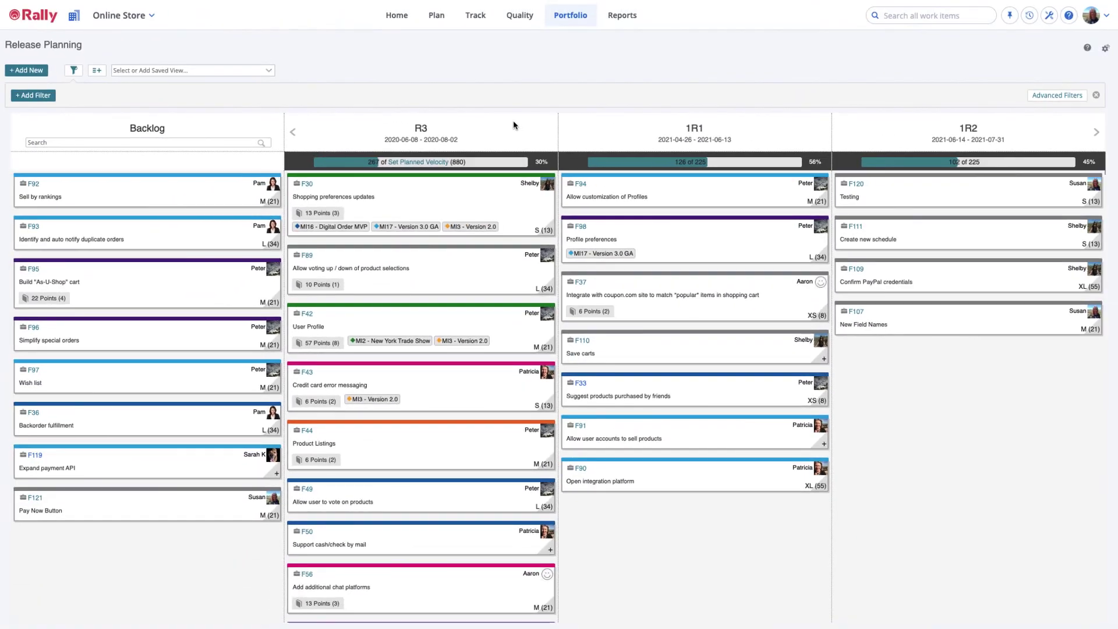
# Add the Parent field to all feature cards via Show on Cards.
pyautogui.click(96, 71)
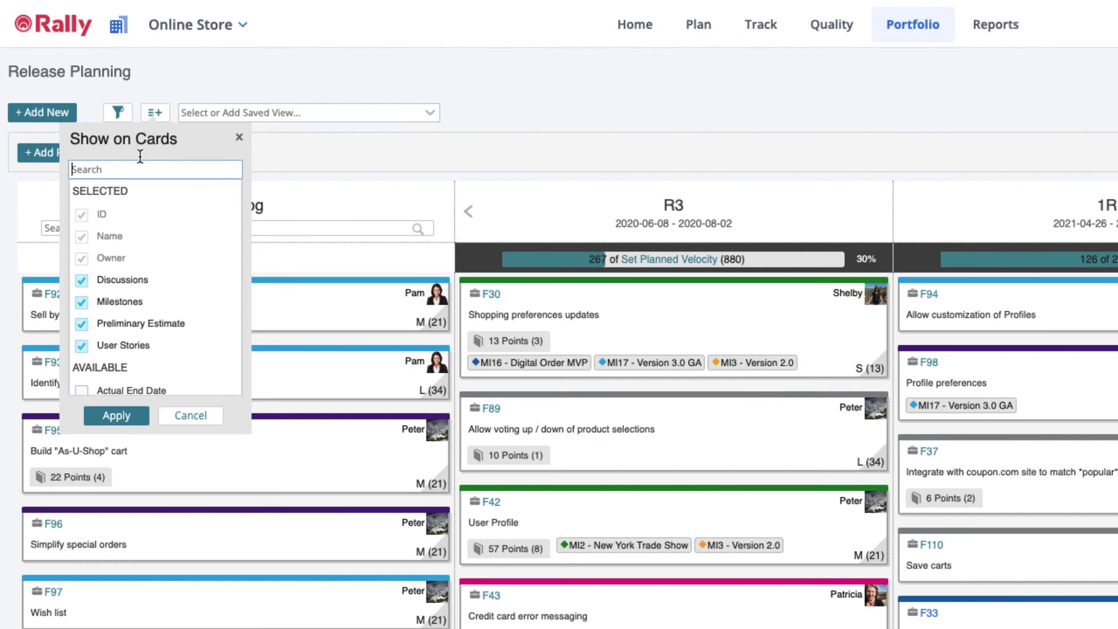
pyautogui.write('Pa')
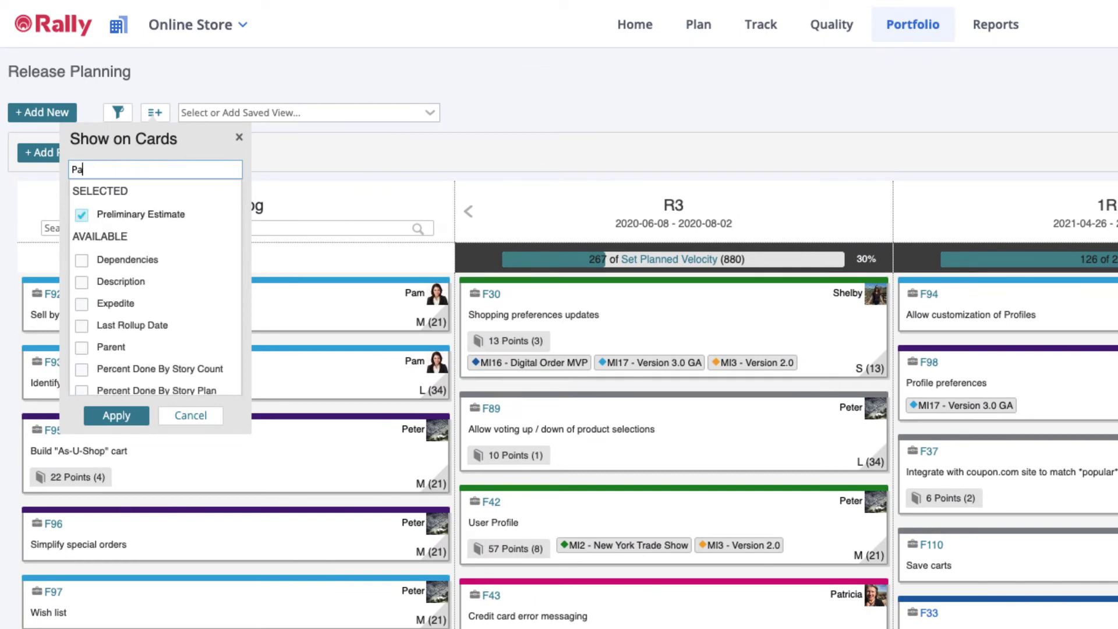
pyautogui.write('rent')
pyautogui.click(106, 214)
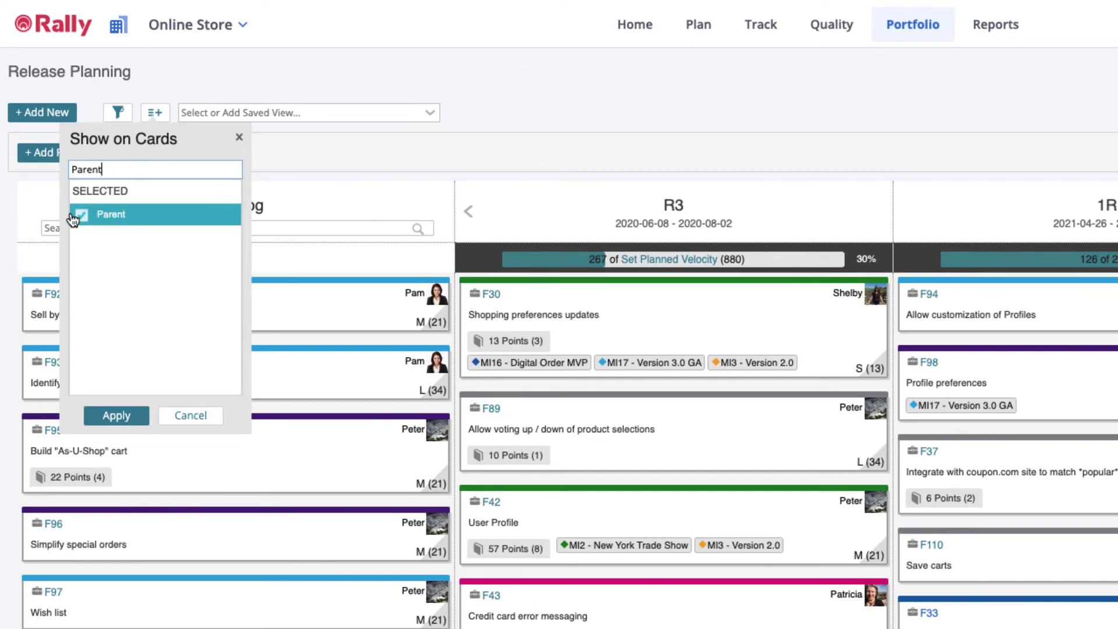
pyautogui.click(106, 418)
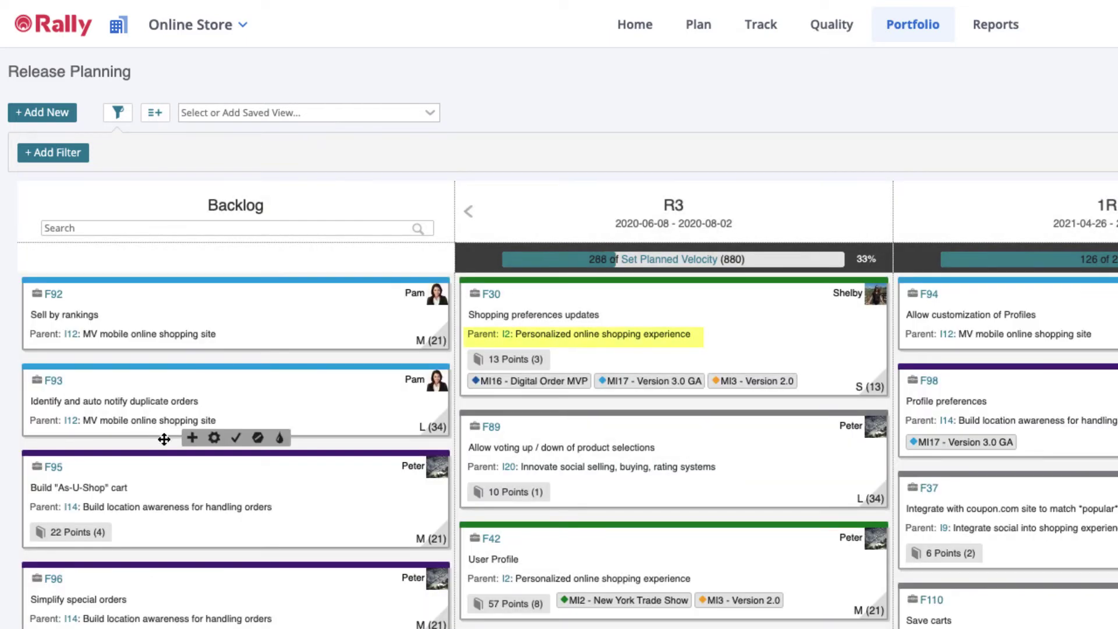
# Look through feature F93's add and card action menus, then close them.
pyautogui.click(191, 439)
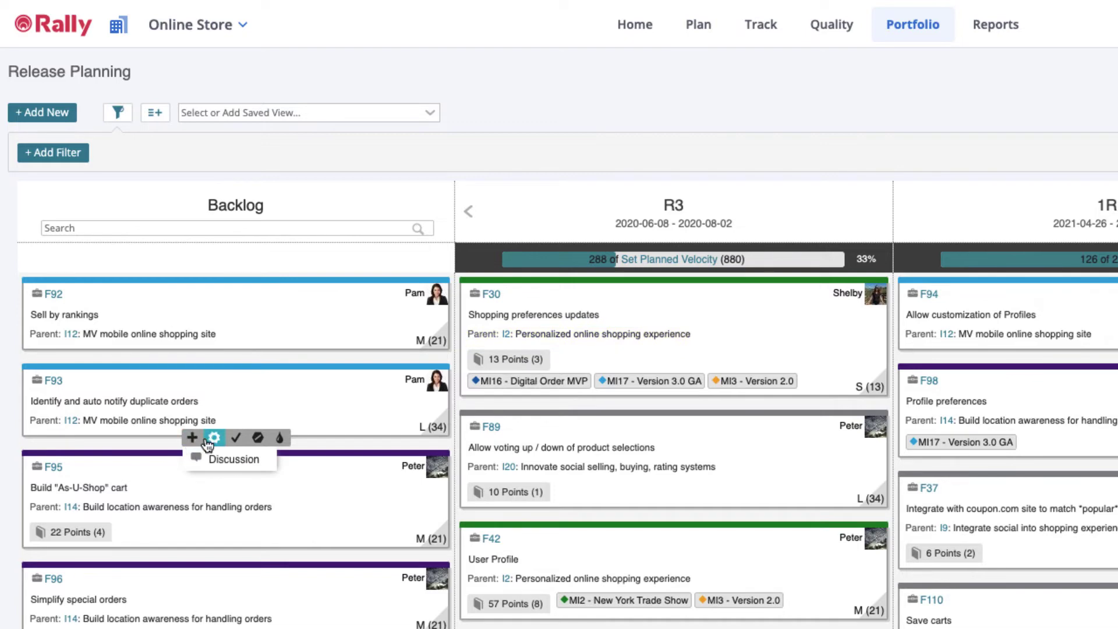
pyautogui.click(214, 438)
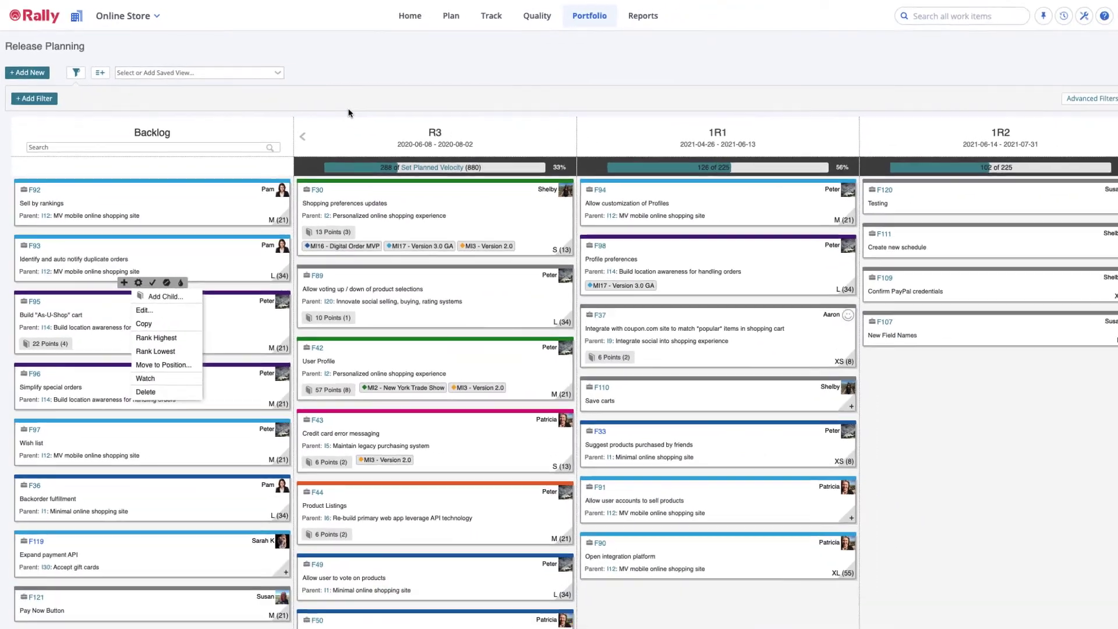
pyautogui.click(371, 106)
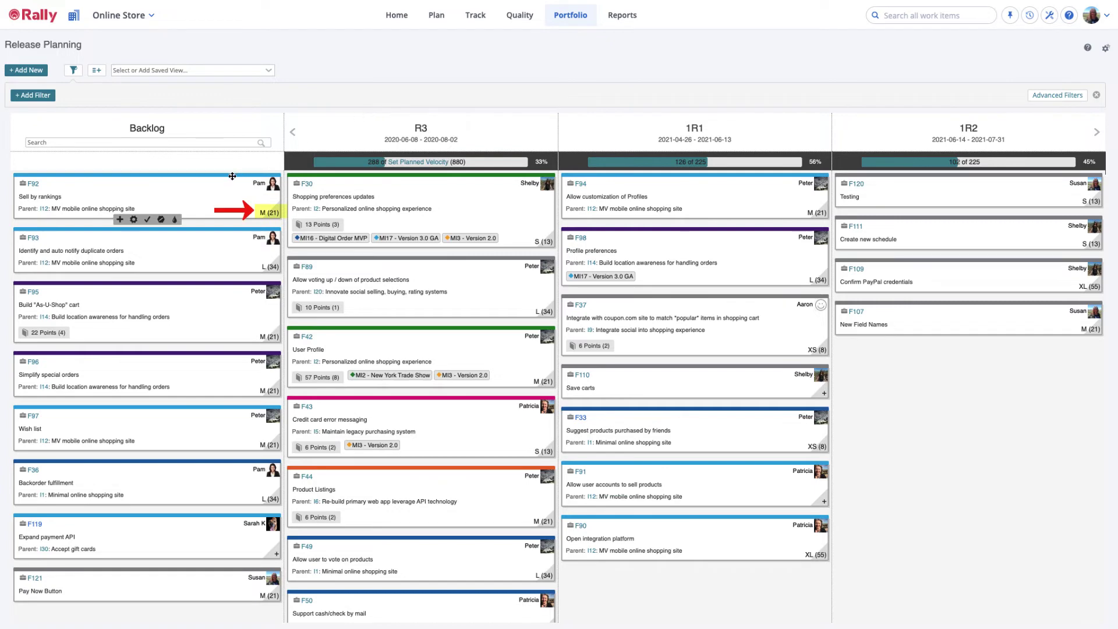
# Move F92 Sell by rankings from Backlog into R3 and view its details.
pyautogui.moveTo(209, 186)
pyautogui.mouseDown()
pyautogui.moveTo(437, 174)
pyautogui.moveTo(424, 174)
pyautogui.mouseUp()
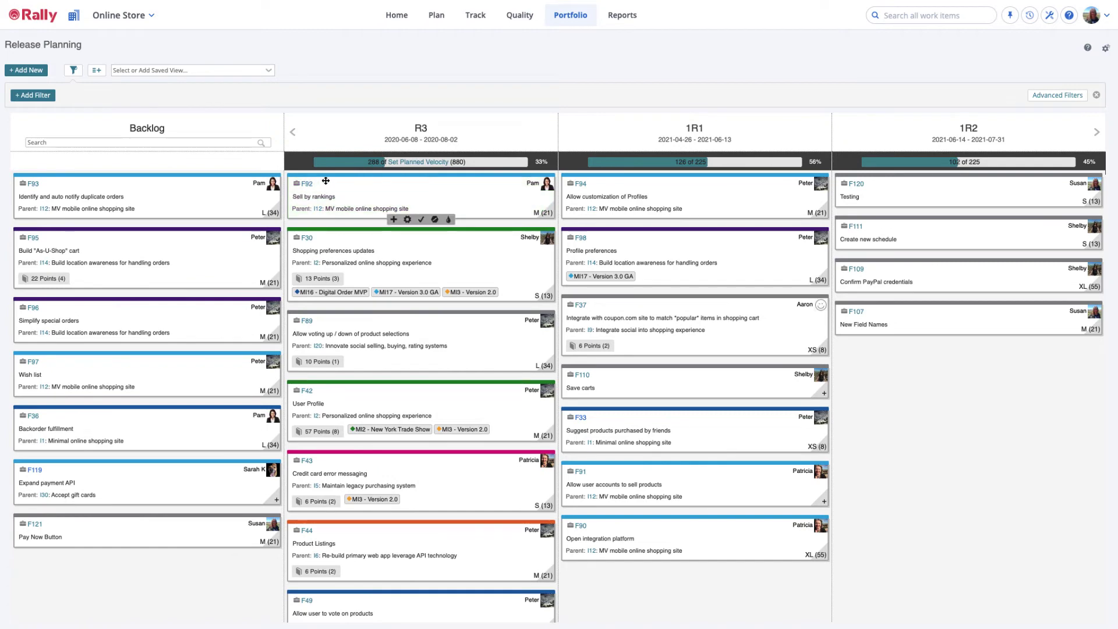
pyautogui.click(307, 184)
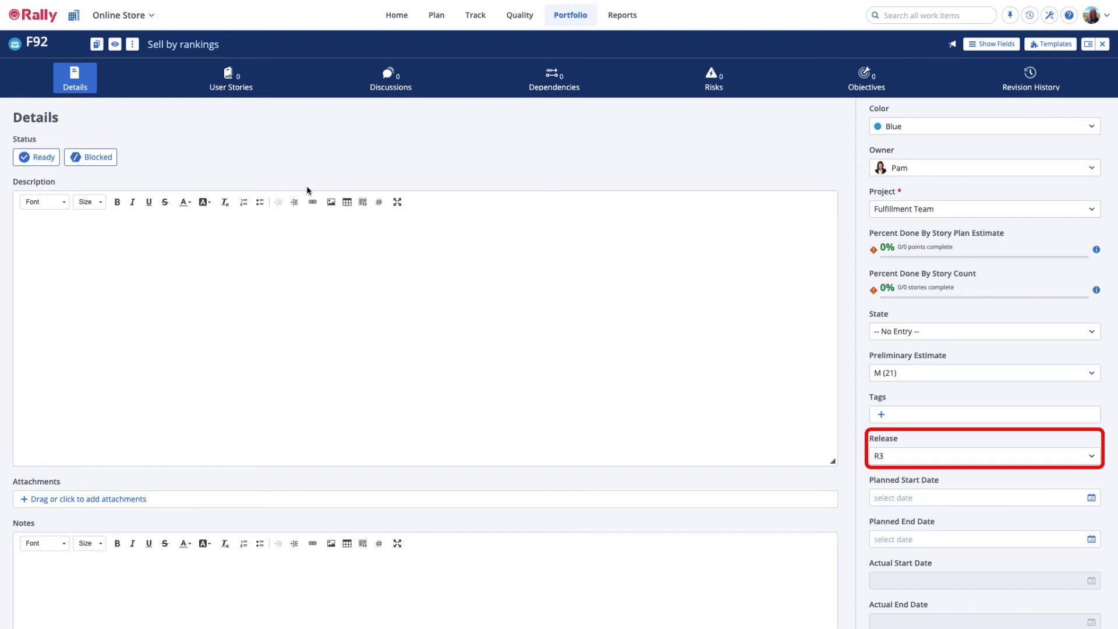
# Close feature F92's detail page to return to the Release Planning board.
pyautogui.click(1103, 44)
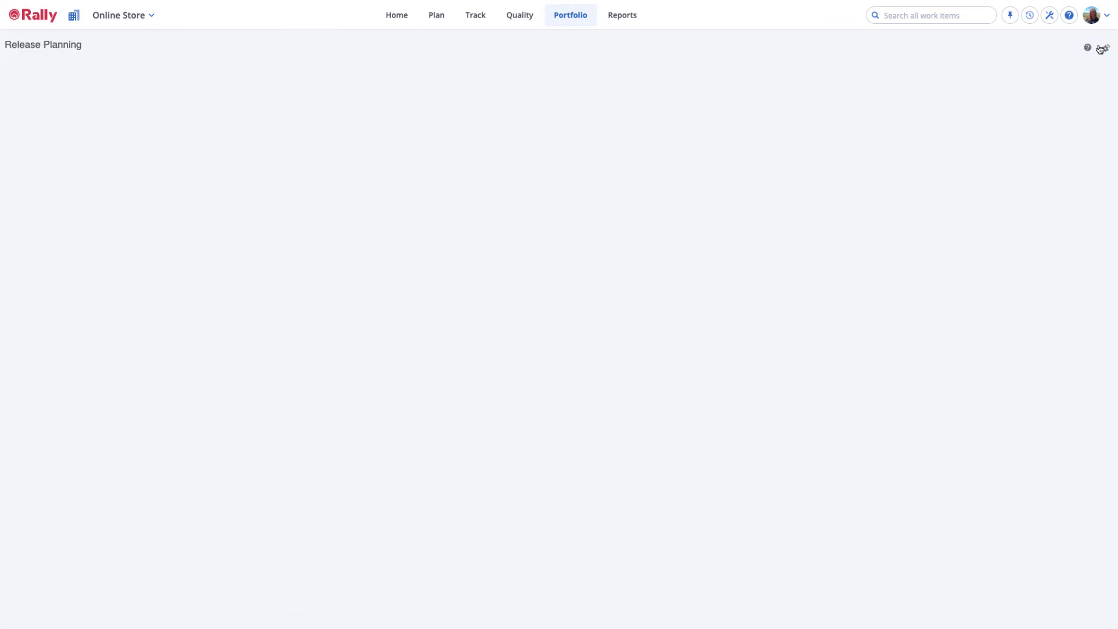